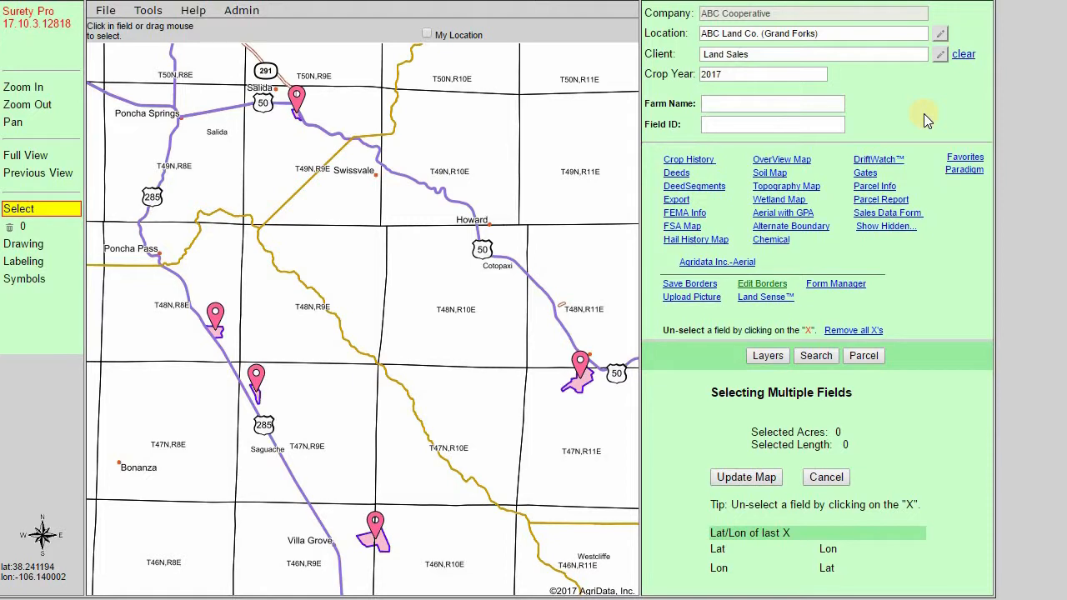
Open the Form Manager in a widened panel and list only the Sales Data Form records.
{"action": "left_click", "coordinate": [844, 285]}
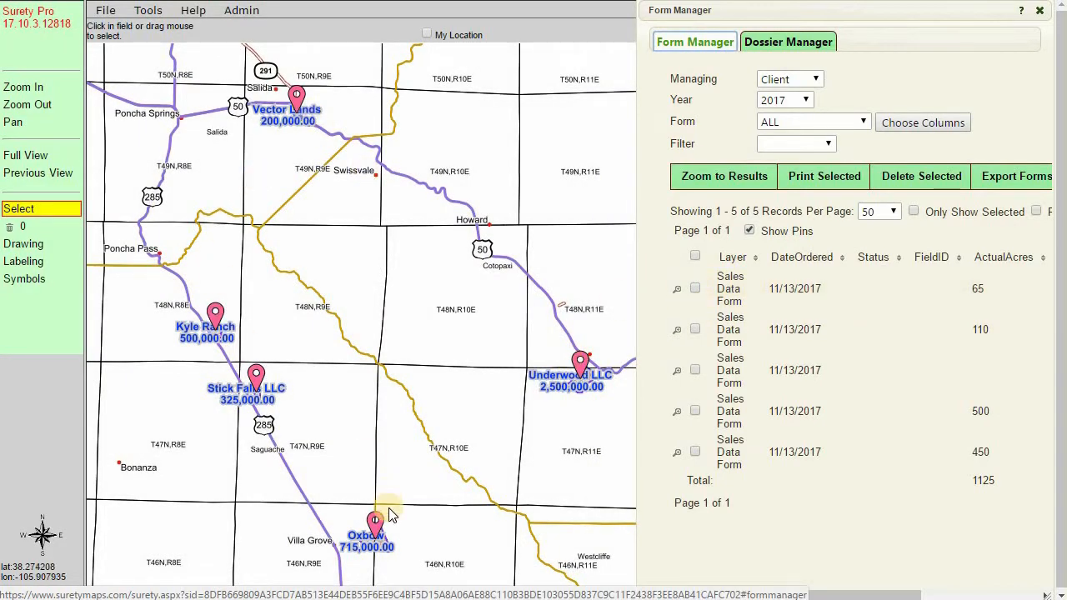
{"action": "left_click_drag", "start_coordinate": [638, 263], "coordinate": [290, 279]}
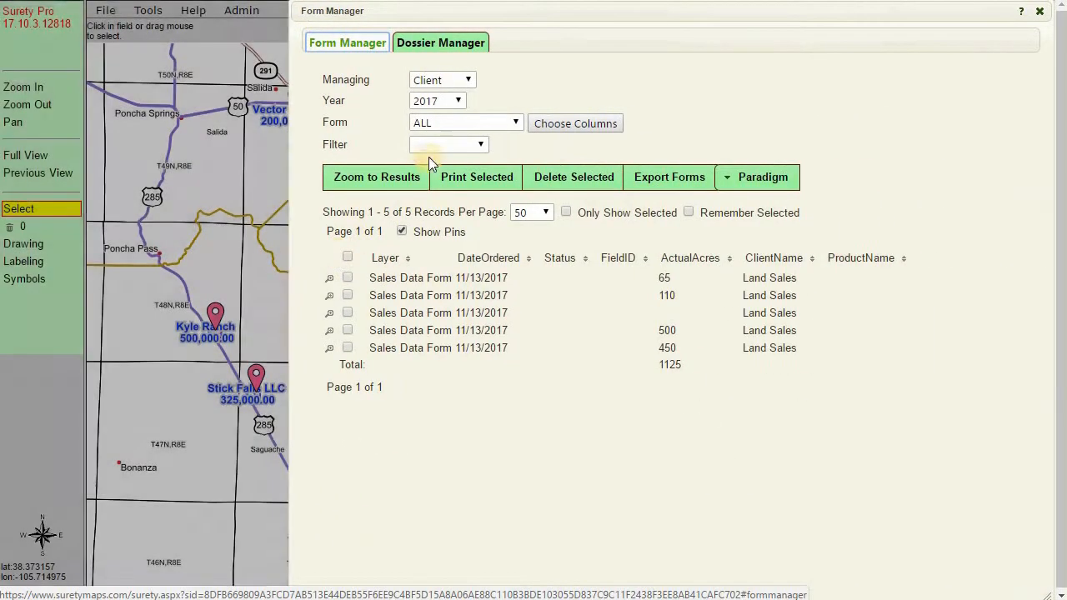
{"action": "left_click", "coordinate": [446, 123]}
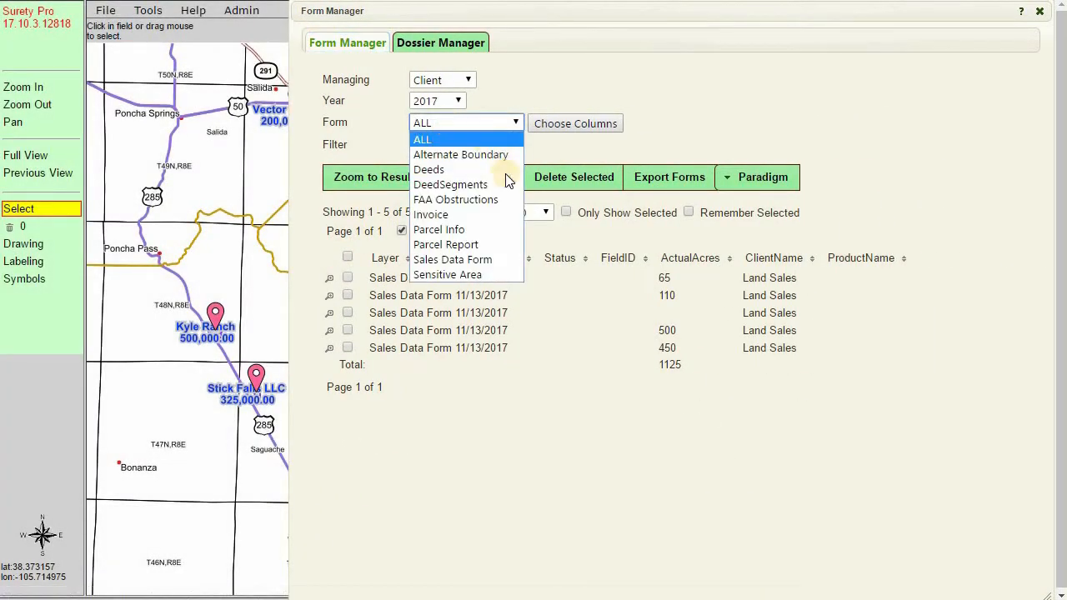
{"action": "left_click", "coordinate": [483, 260]}
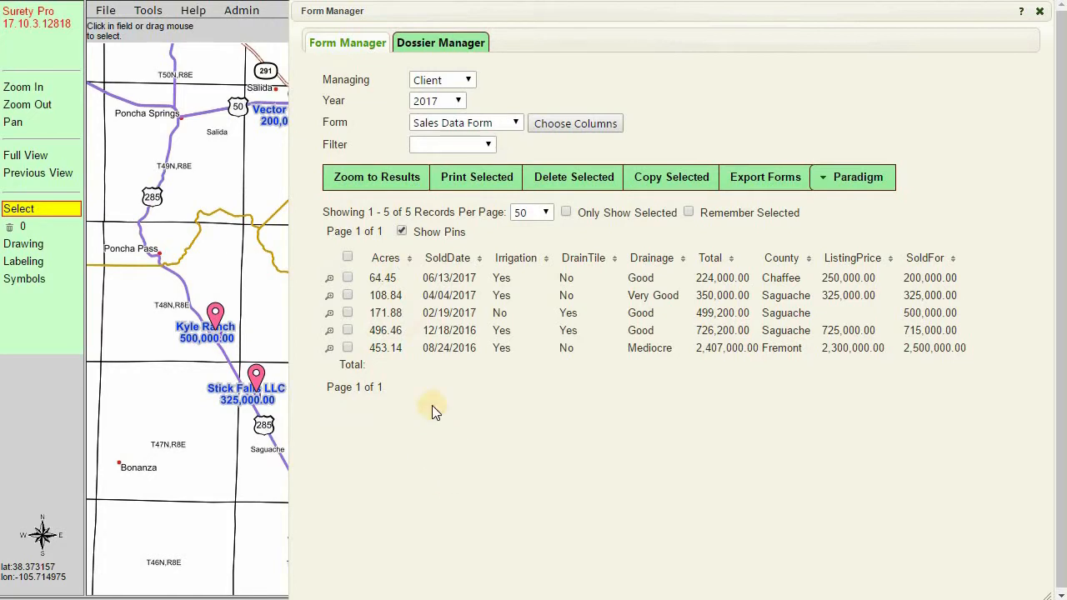
Examine the columns available for the Sales Data Form list and save the column selection as it is.
{"action": "left_click", "coordinate": [565, 128]}
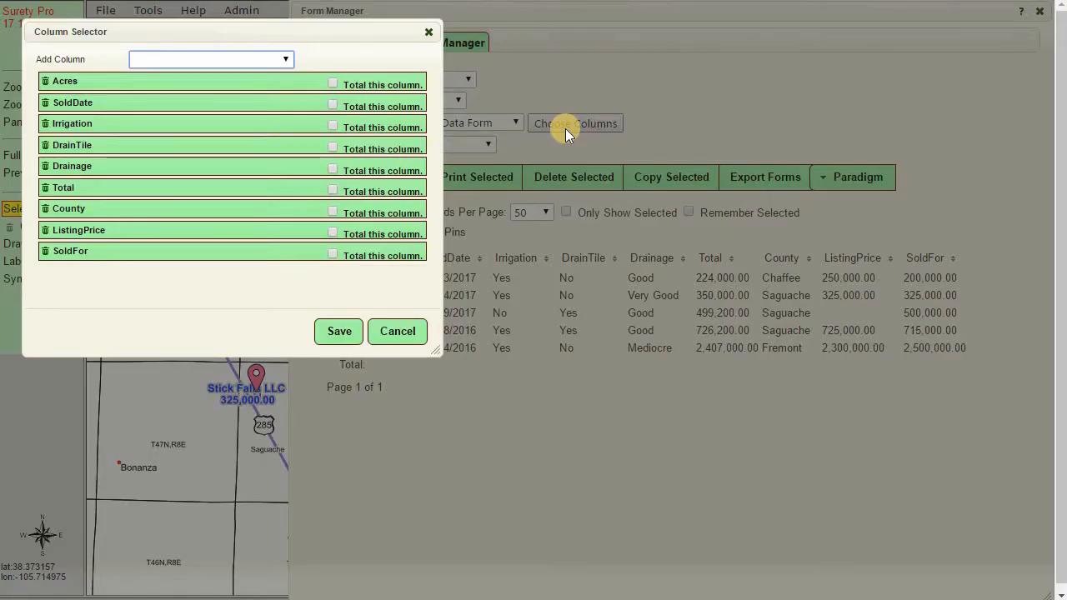
{"action": "left_click", "coordinate": [288, 59]}
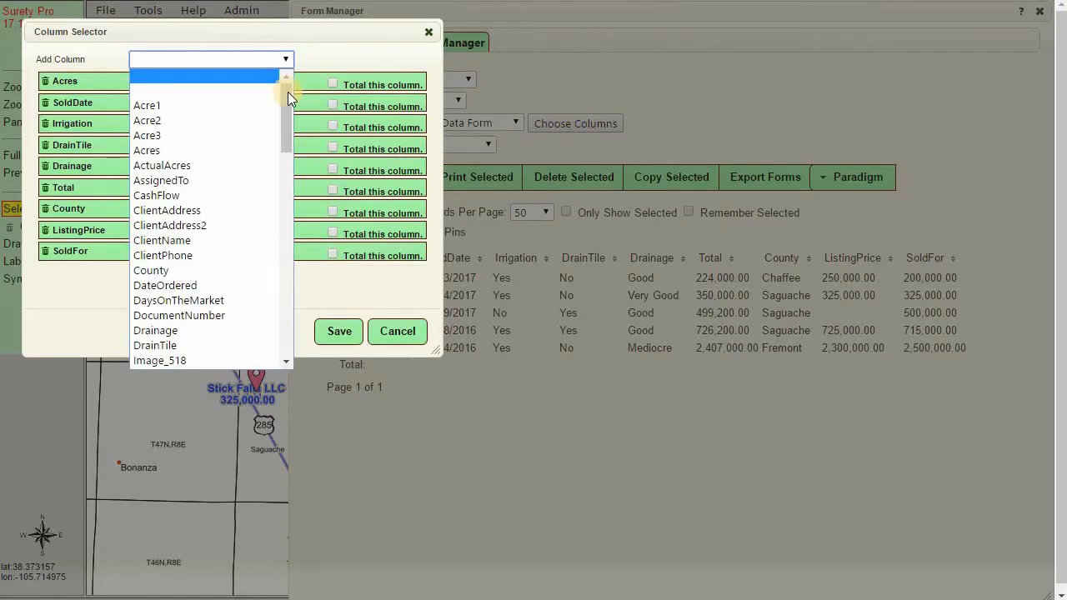
{"action": "left_click_drag", "start_coordinate": [287, 120], "coordinate": [278, 192]}
{"action": "left_click_drag", "start_coordinate": [279, 77], "coordinate": [285, 61]}
{"action": "left_click", "coordinate": [285, 62]}
{"action": "left_click", "coordinate": [384, 50]}
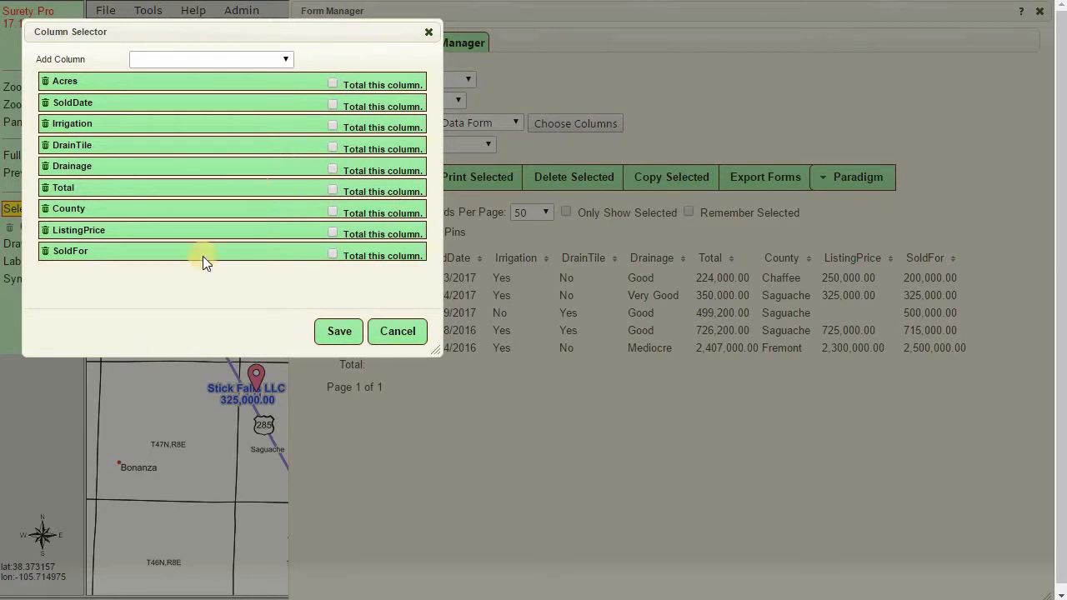
{"action": "mouse_move", "coordinate": [103, 229]}
{"action": "left_mouse_down"}
{"action": "mouse_move", "coordinate": [94, 140]}
{"action": "mouse_move", "coordinate": [89, 231]}
{"action": "left_mouse_up"}
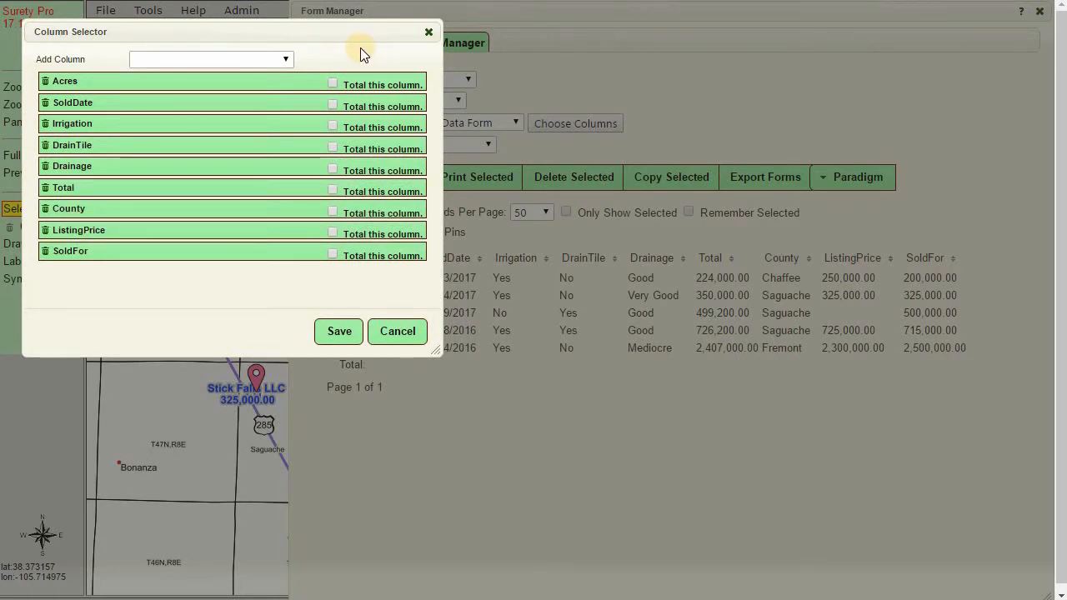
{"action": "left_click", "coordinate": [342, 333]}
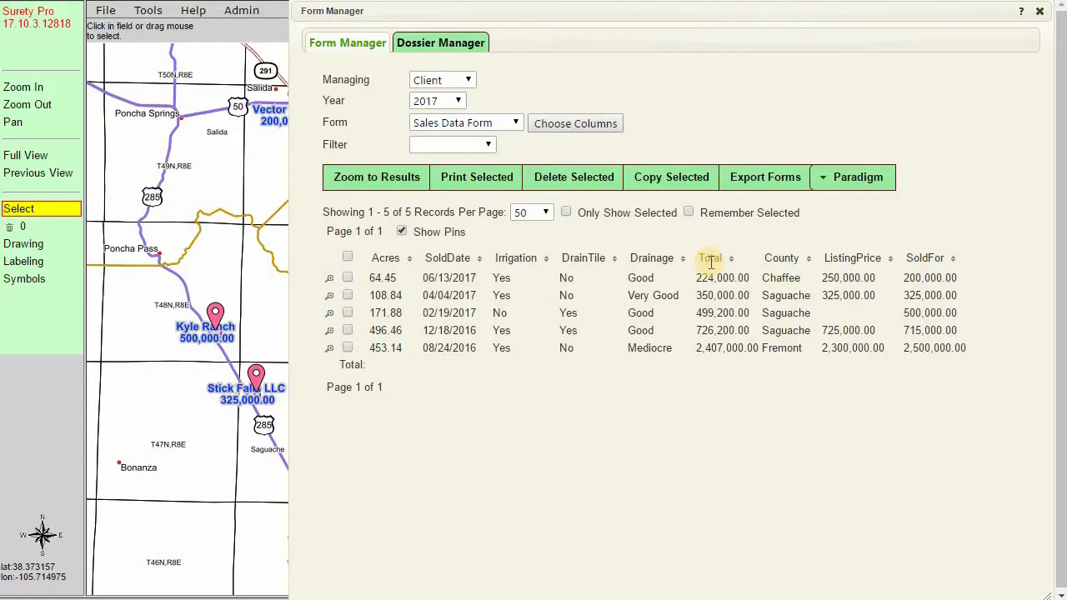
Mark the first three sales records in the list and clear the marks again.
{"action": "left_click", "coordinate": [348, 279]}
{"action": "left_click", "coordinate": [348, 296]}
{"action": "left_click", "coordinate": [347, 313]}
{"action": "left_click", "coordinate": [348, 312]}
{"action": "left_click", "coordinate": [347, 296]}
{"action": "left_click", "coordinate": [347, 278]}
Filter the Sales Data Form records by County equal to Saguache.
{"action": "left_click", "coordinate": [447, 146]}
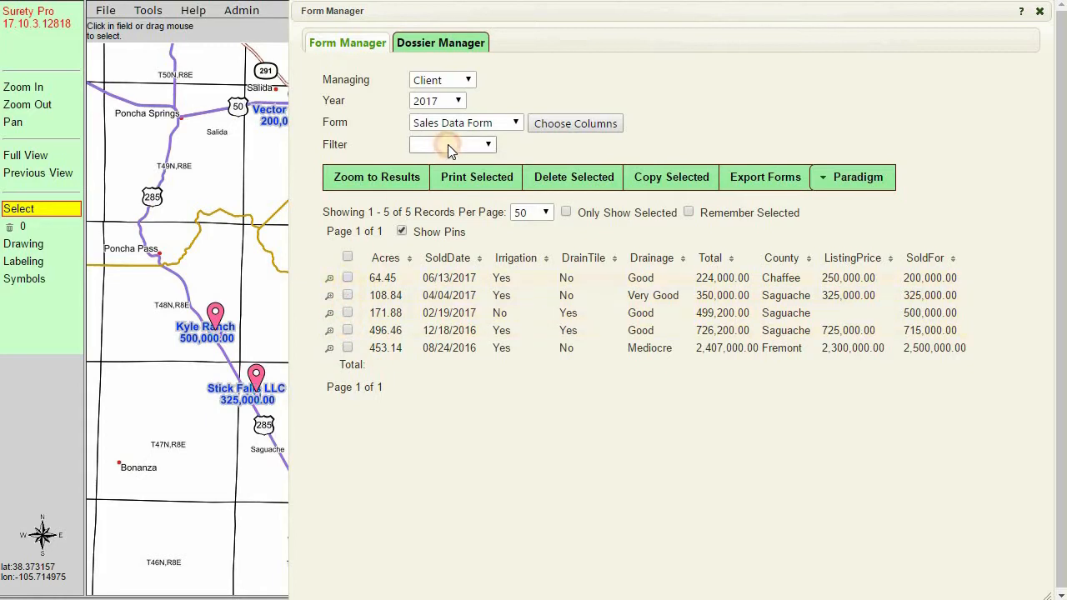
{"action": "left_click", "coordinate": [450, 188]}
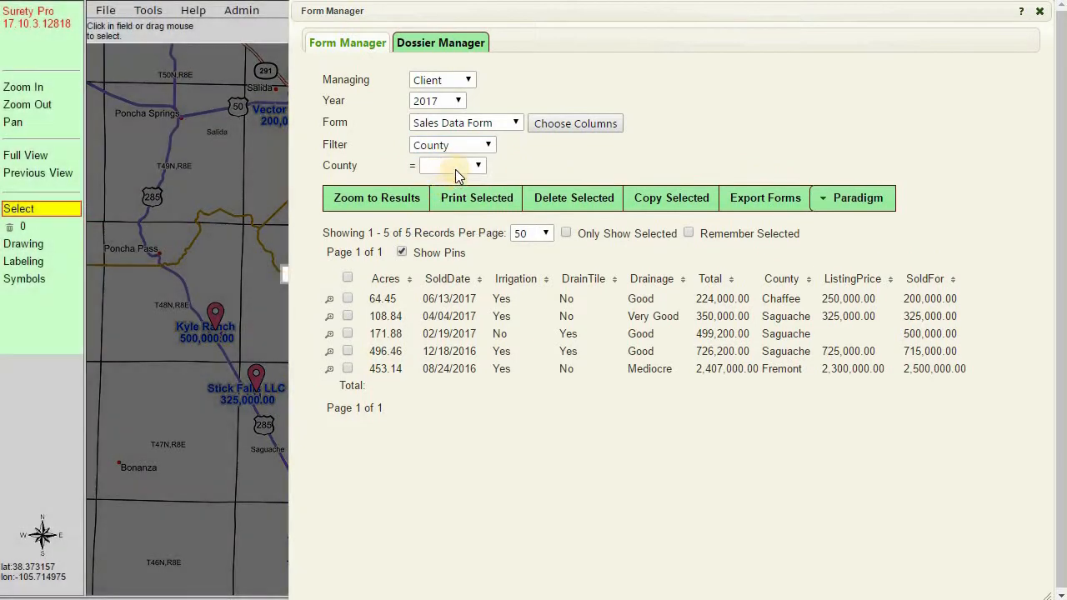
{"action": "left_click", "coordinate": [455, 167]}
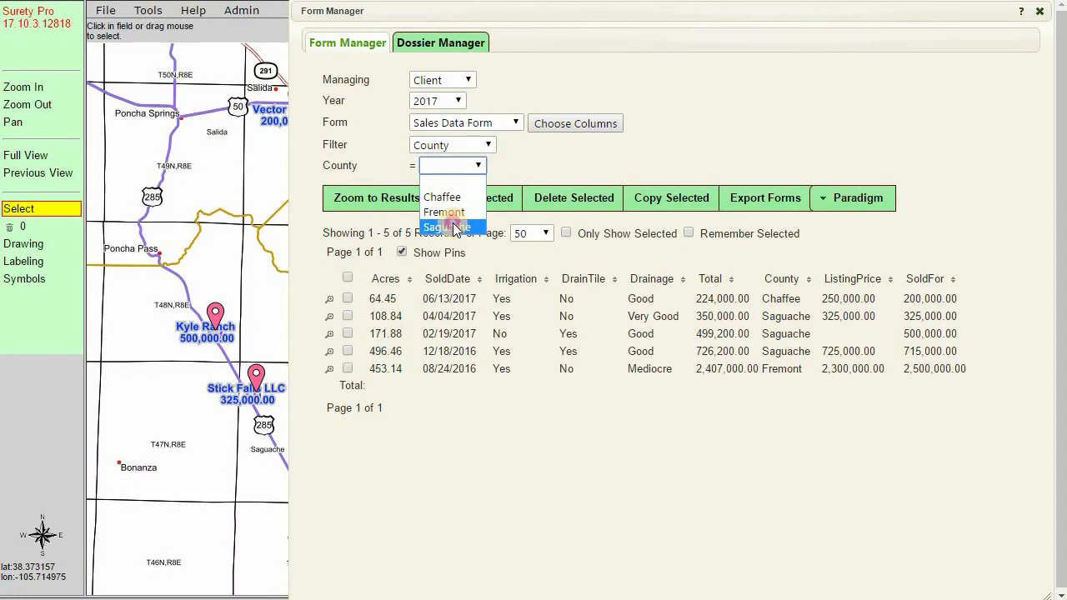
{"action": "left_click", "coordinate": [454, 227]}
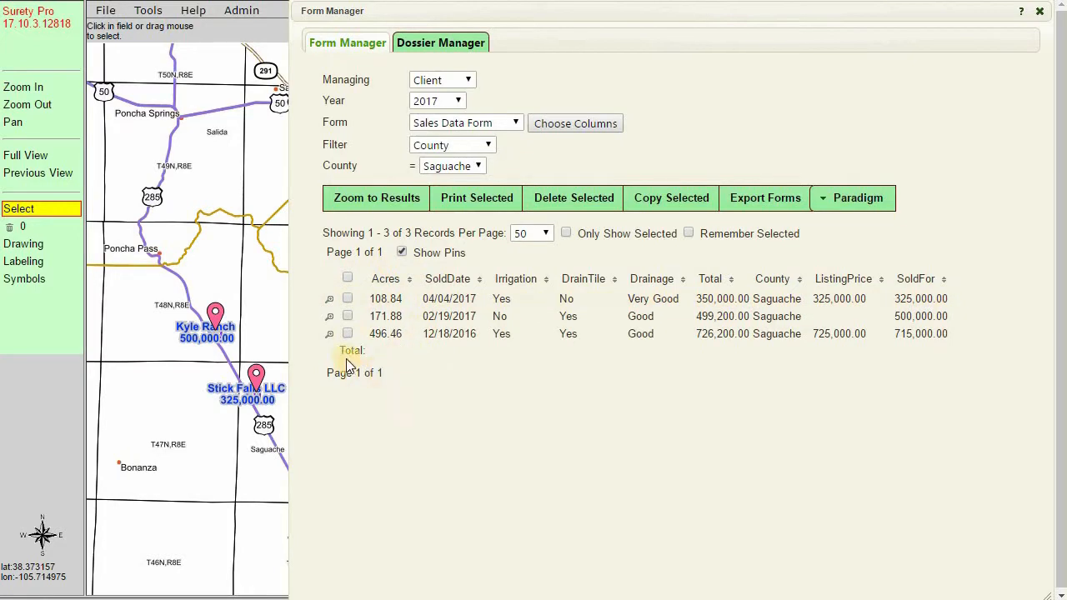
Mark the individual Saguache records and clear their selection again.
{"action": "left_click", "coordinate": [347, 299]}
{"action": "left_click", "coordinate": [348, 317]}
{"action": "left_click", "coordinate": [348, 334]}
{"action": "left_click", "coordinate": [348, 316]}
{"action": "left_click", "coordinate": [347, 299]}
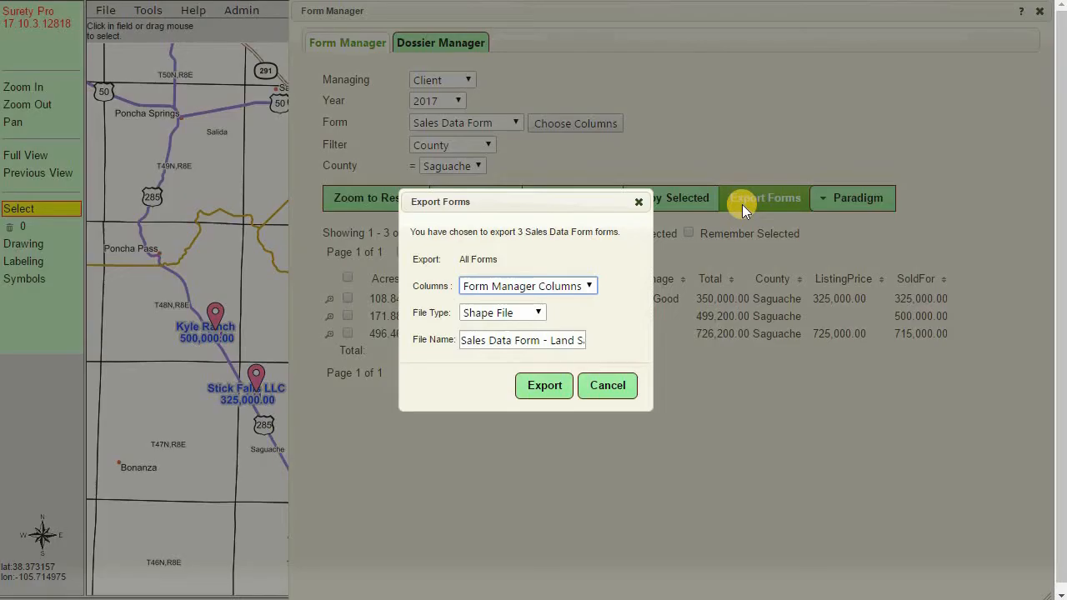
Export the filtered Sales Data Forms with All Columns as a Tab Delimited file, keeping the suggested file name.
{"action": "left_click", "coordinate": [741, 206]}
{"action": "left_click_drag", "start_coordinate": [520, 233], "coordinate": [593, 233]}
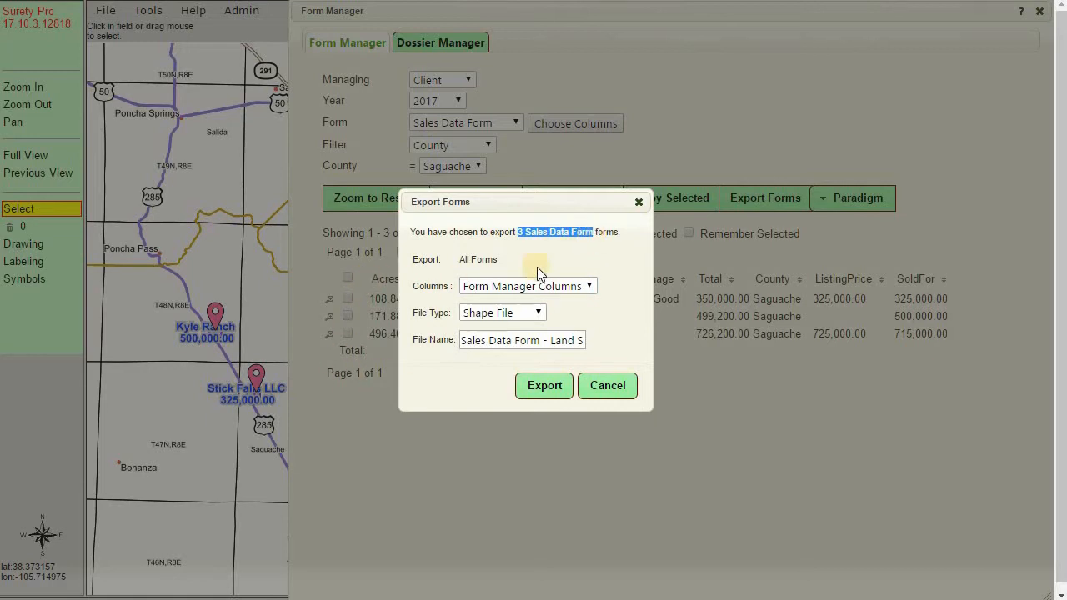
{"action": "left_click", "coordinate": [566, 242]}
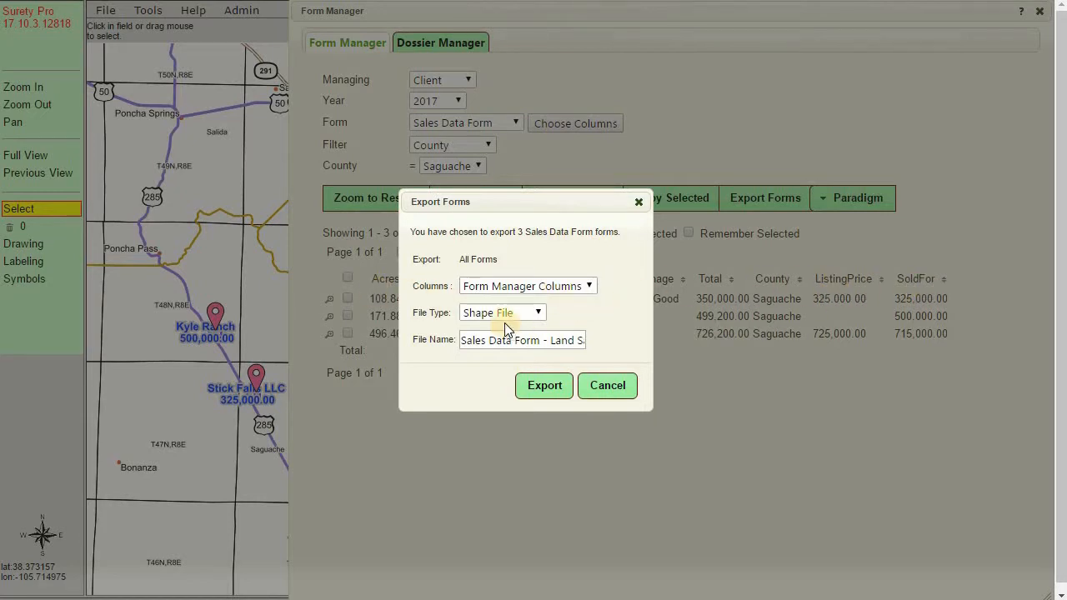
{"action": "left_click", "coordinate": [552, 288]}
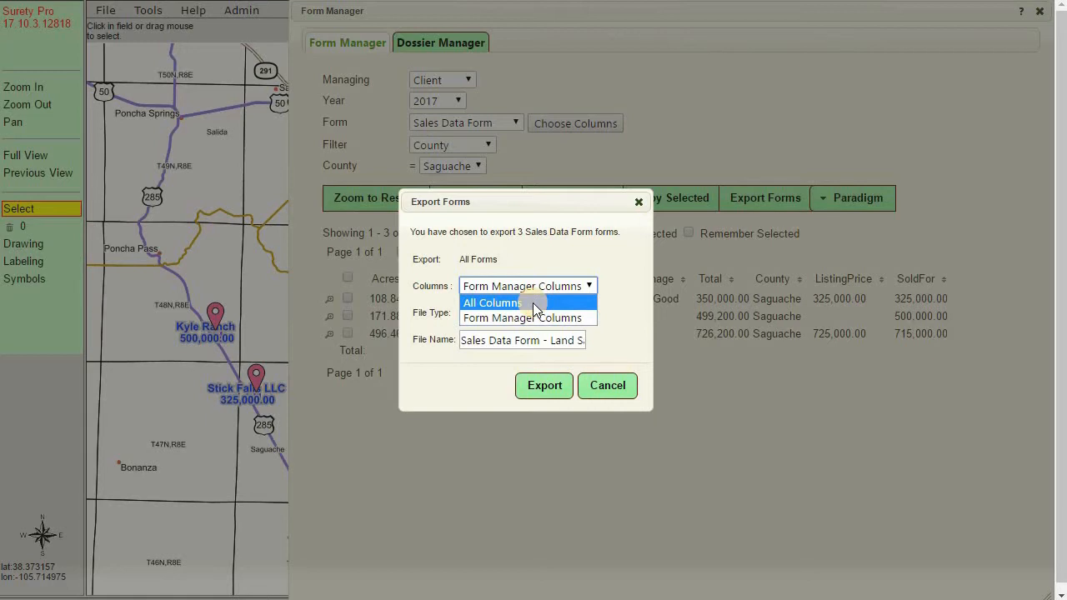
{"action": "left_click", "coordinate": [533, 302]}
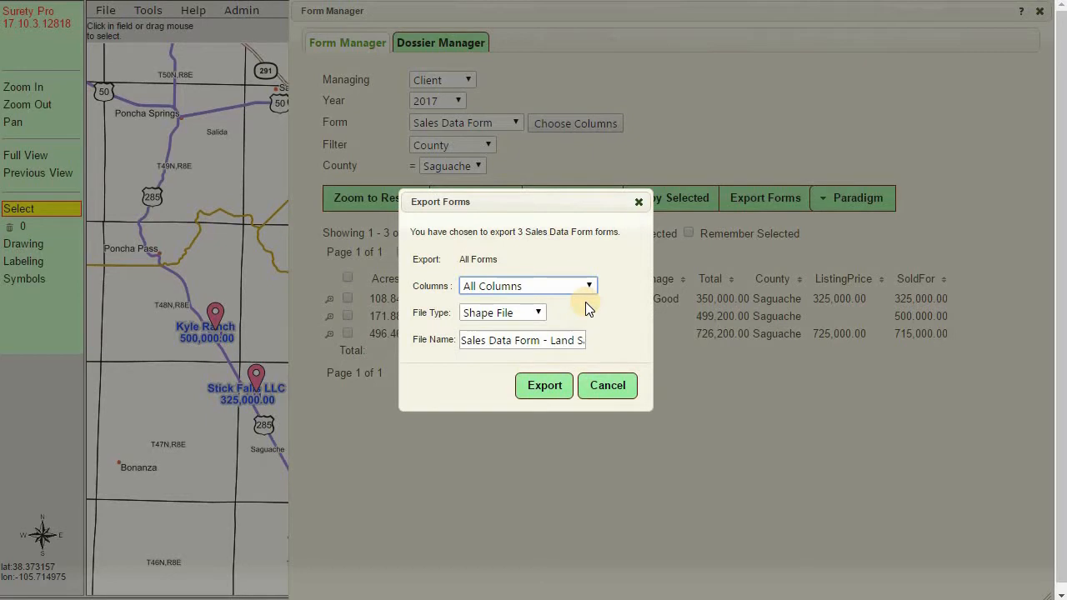
{"action": "left_click", "coordinate": [534, 315]}
{"action": "left_click", "coordinate": [517, 346]}
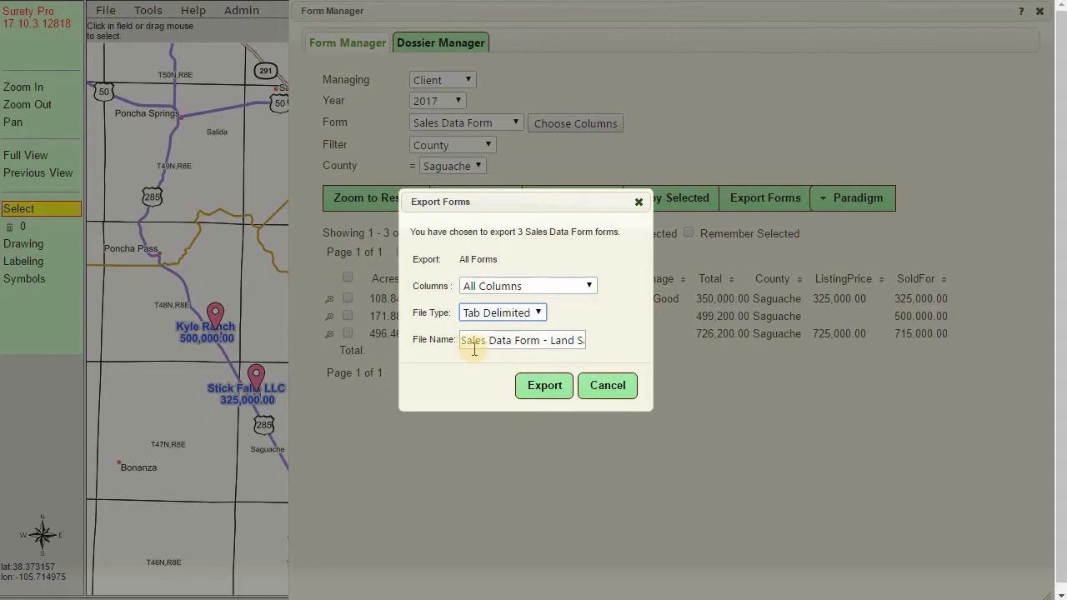
{"action": "left_click", "coordinate": [567, 359]}
{"action": "left_click", "coordinate": [542, 386]}
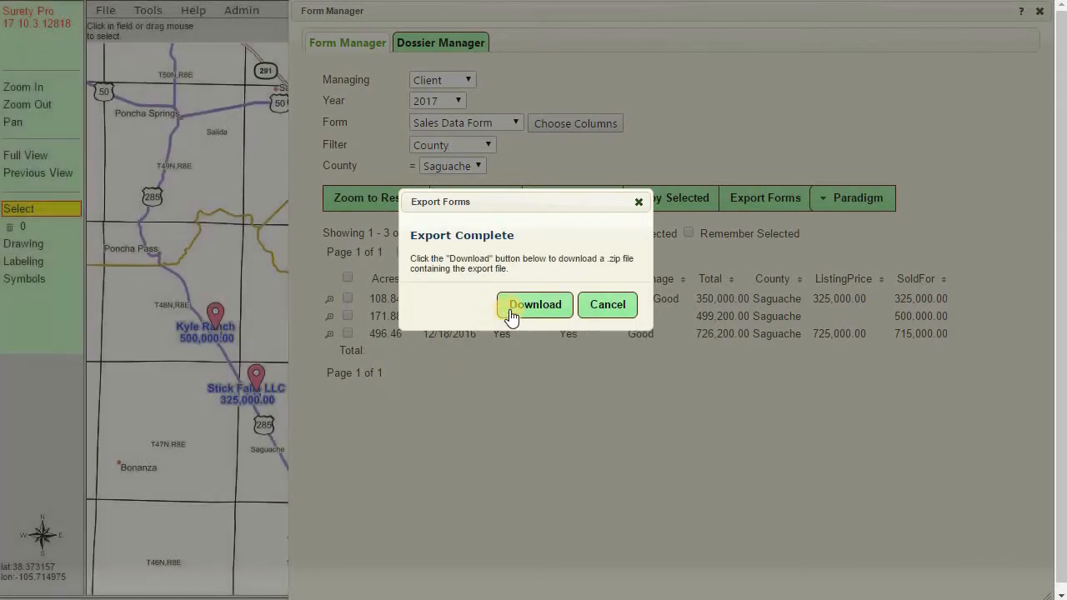
Download the export to the Export Tutorial folder as Export Example.zip, replacing the existing file.
{"action": "left_click", "coordinate": [540, 311]}
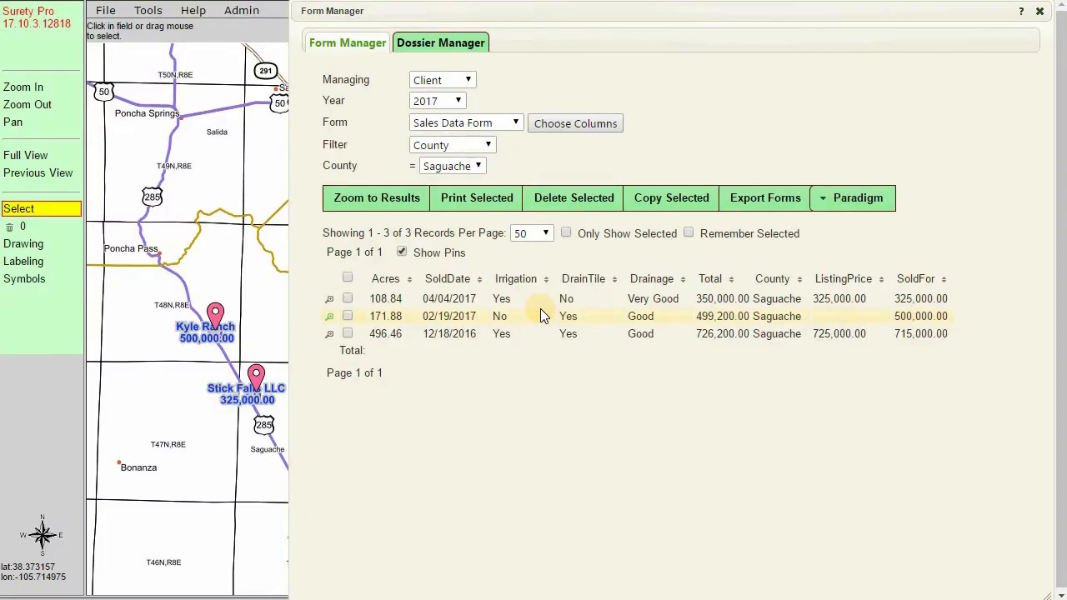
{"action": "left_click_drag", "start_coordinate": [426, 48], "coordinate": [403, 47]}
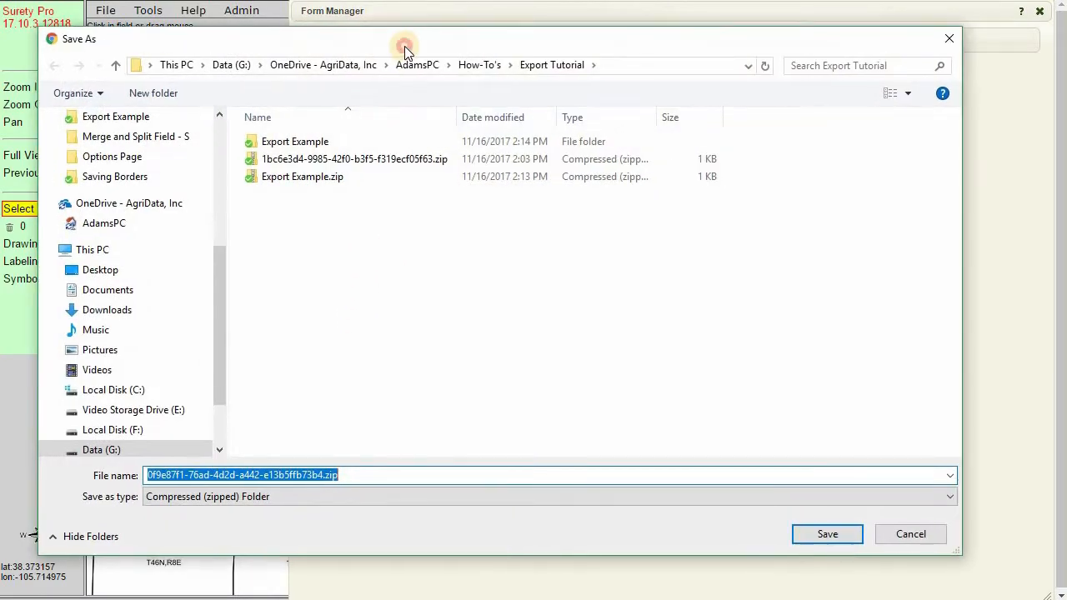
{"action": "left_click", "coordinate": [326, 178]}
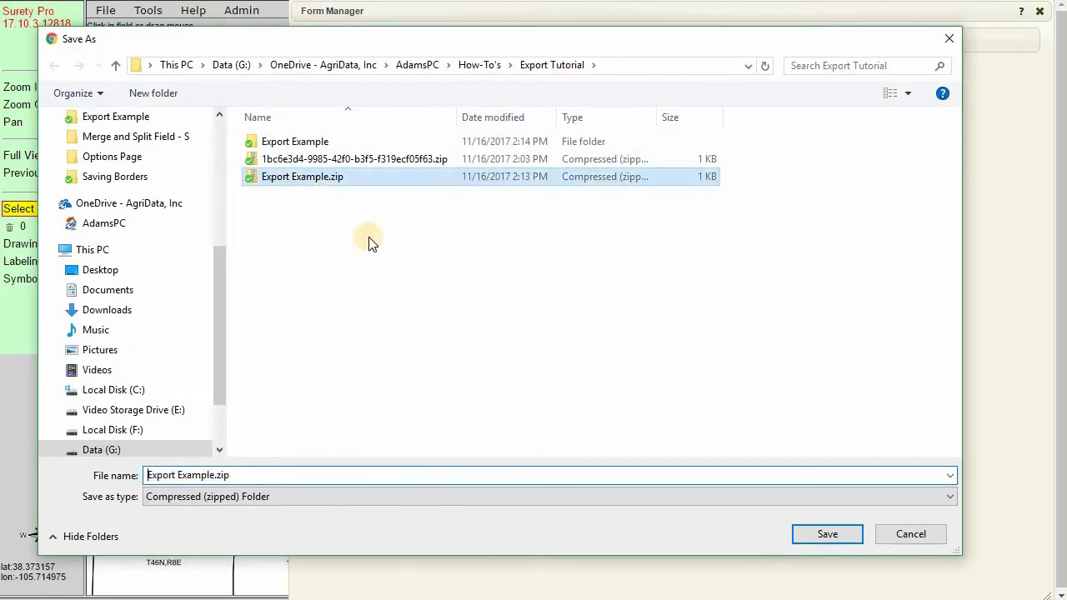
{"action": "left_click", "coordinate": [825, 533]}
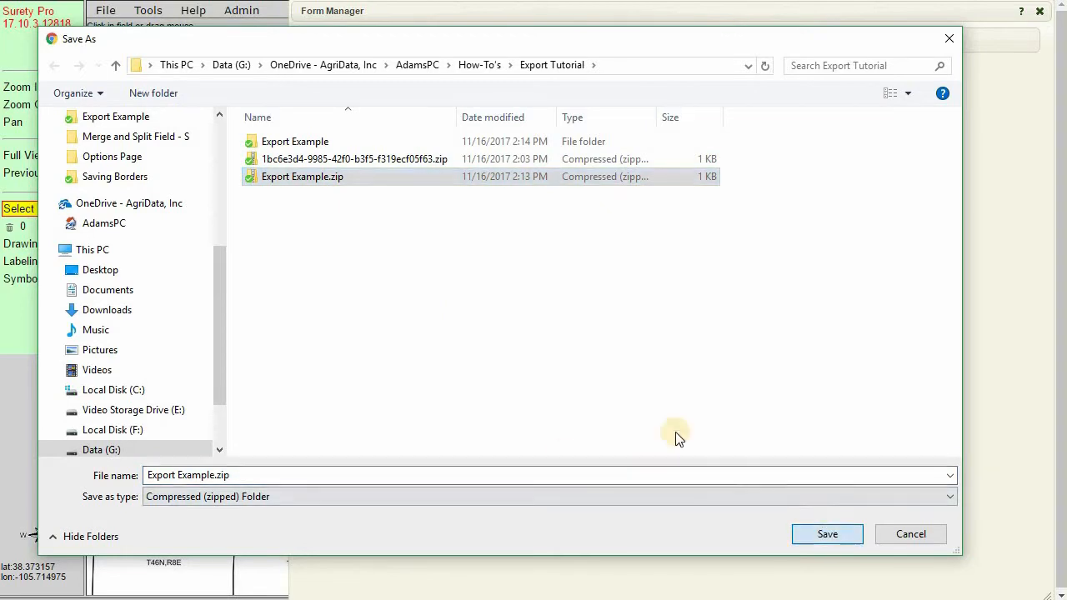
{"action": "left_click", "coordinate": [573, 302]}
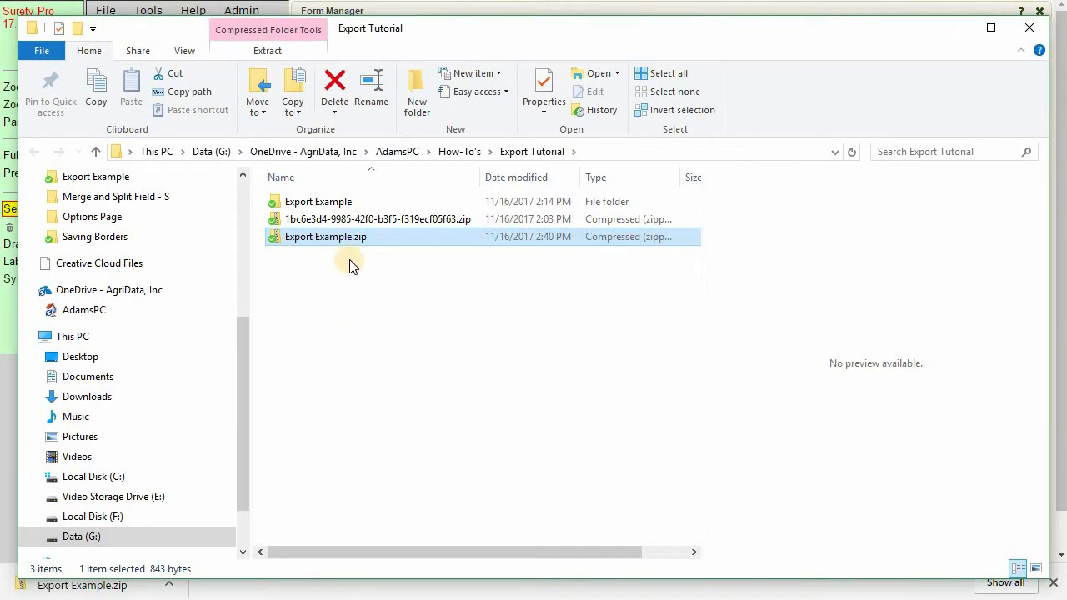
Extract Export Example.zip into the Export Example folder, replacing the text file already there.
{"action": "right_click", "coordinate": [342, 238]}
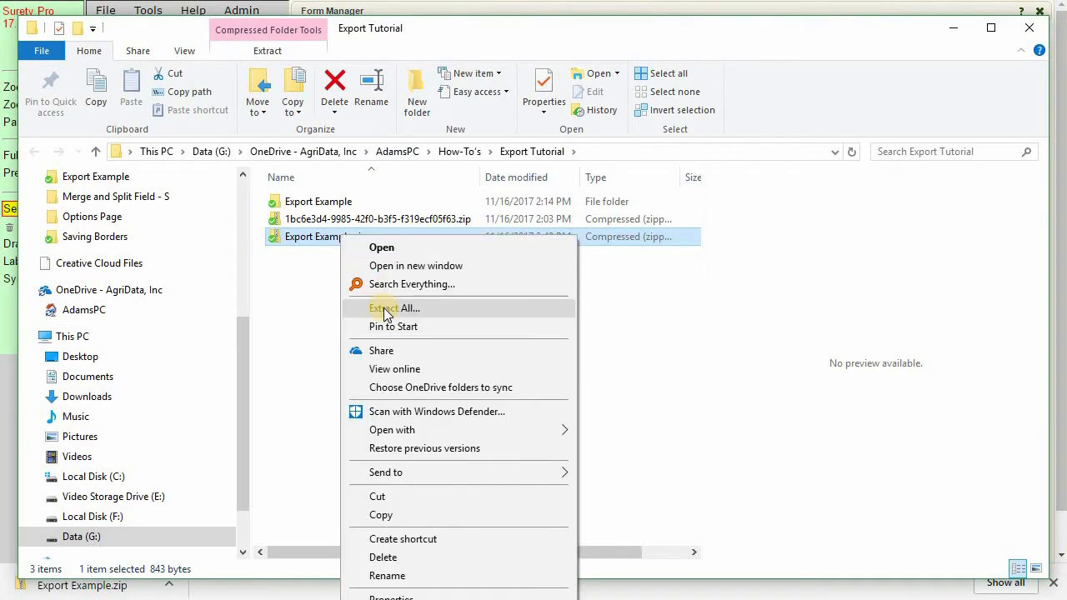
{"action": "right_click", "coordinate": [302, 238]}
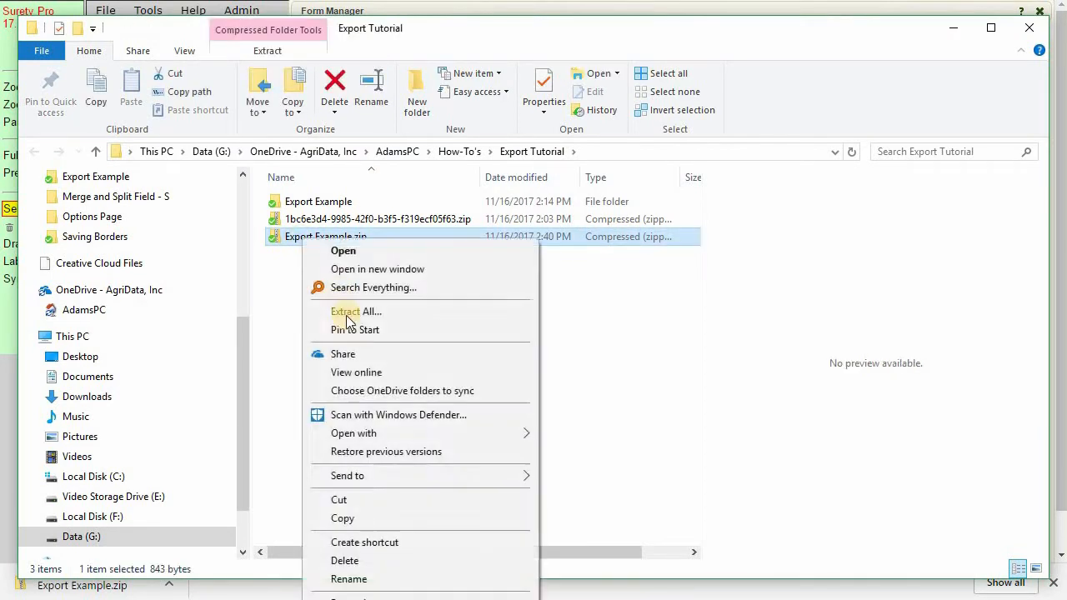
{"action": "left_click", "coordinate": [348, 311]}
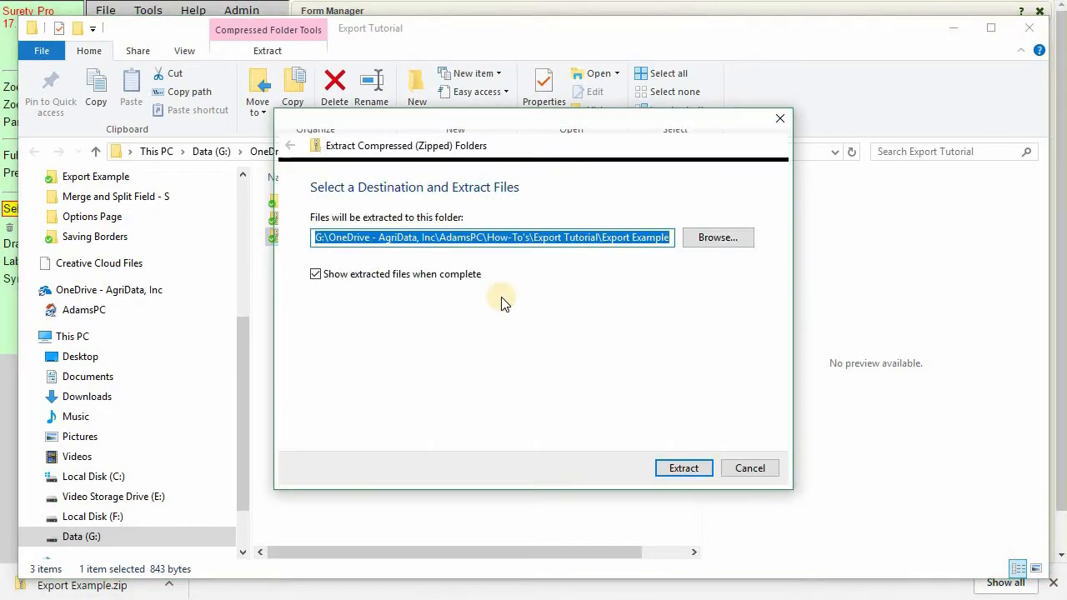
{"action": "left_click", "coordinate": [678, 466]}
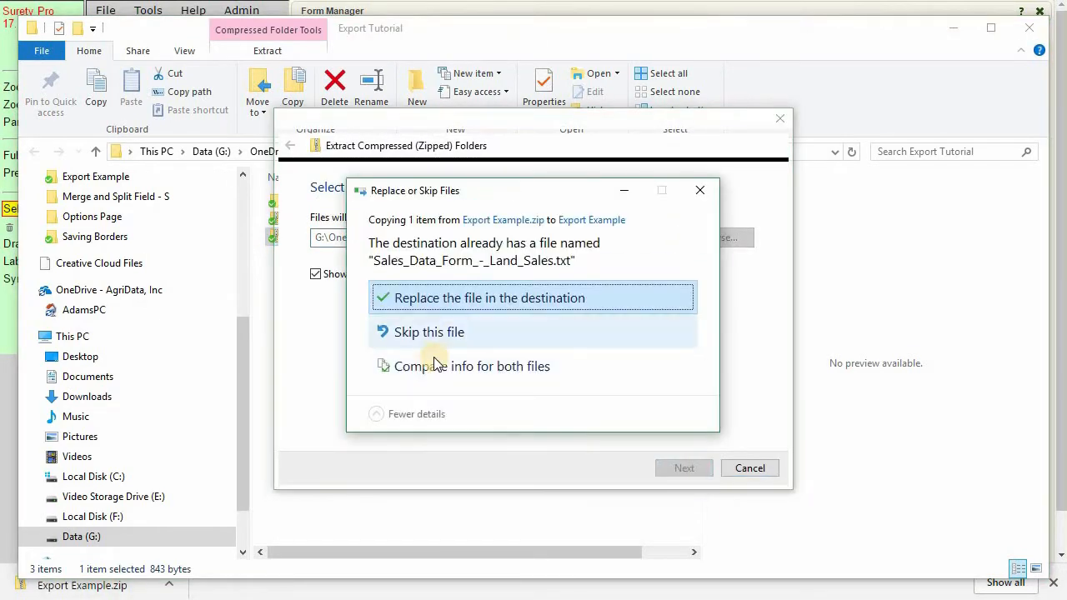
{"action": "left_click", "coordinate": [455, 306]}
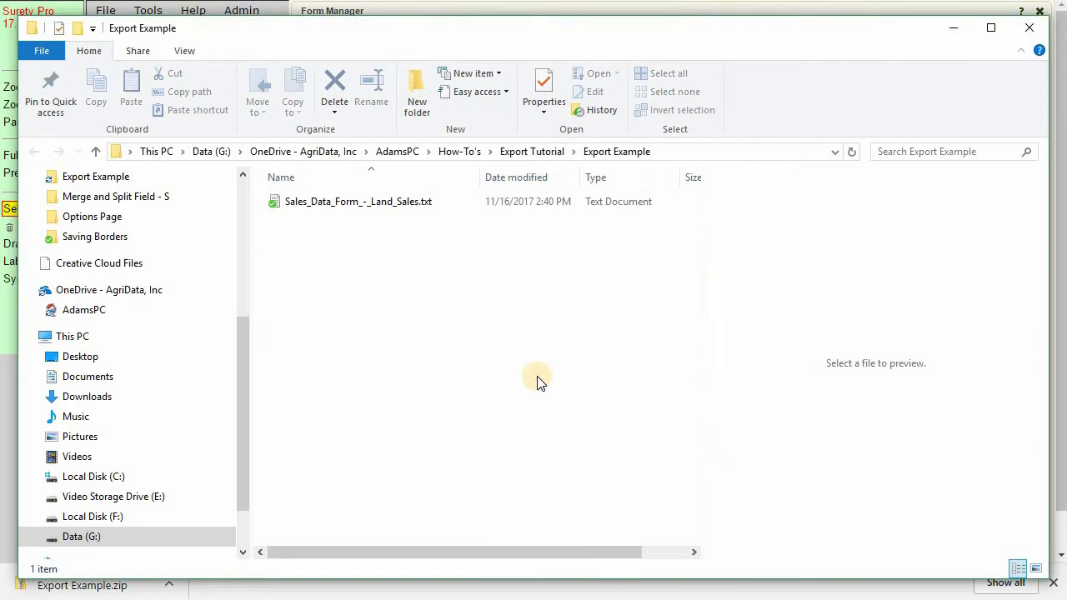
Switch to Excel and open Sales_Data_Form_-_Land_Sales.txt from the Export Example folder, with the file type filter set to All Files.
{"action": "left_click", "coordinate": [373, 212]}
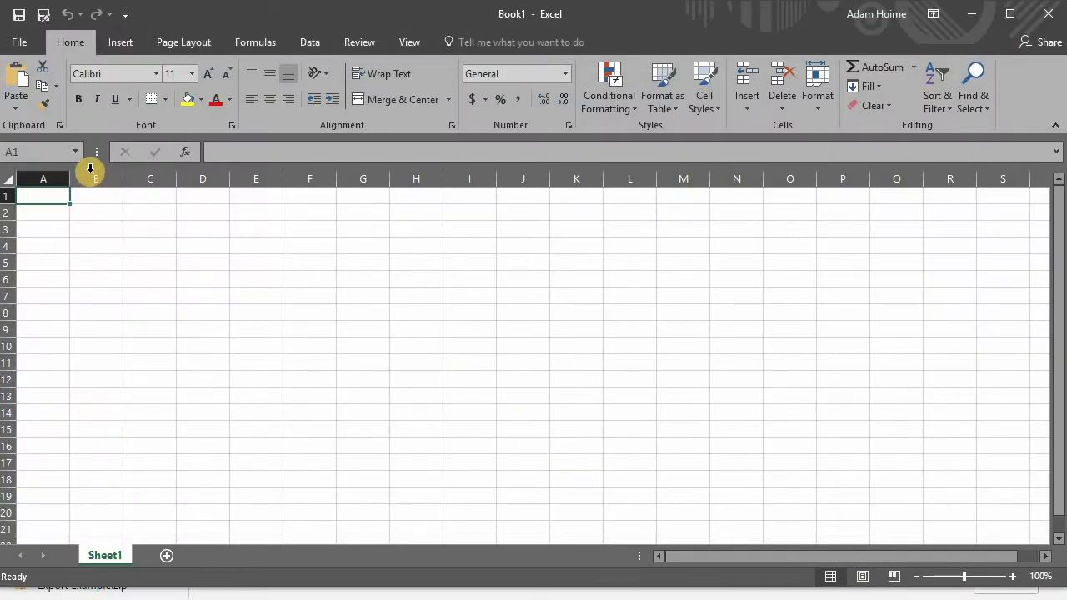
{"action": "left_click", "coordinate": [17, 48]}
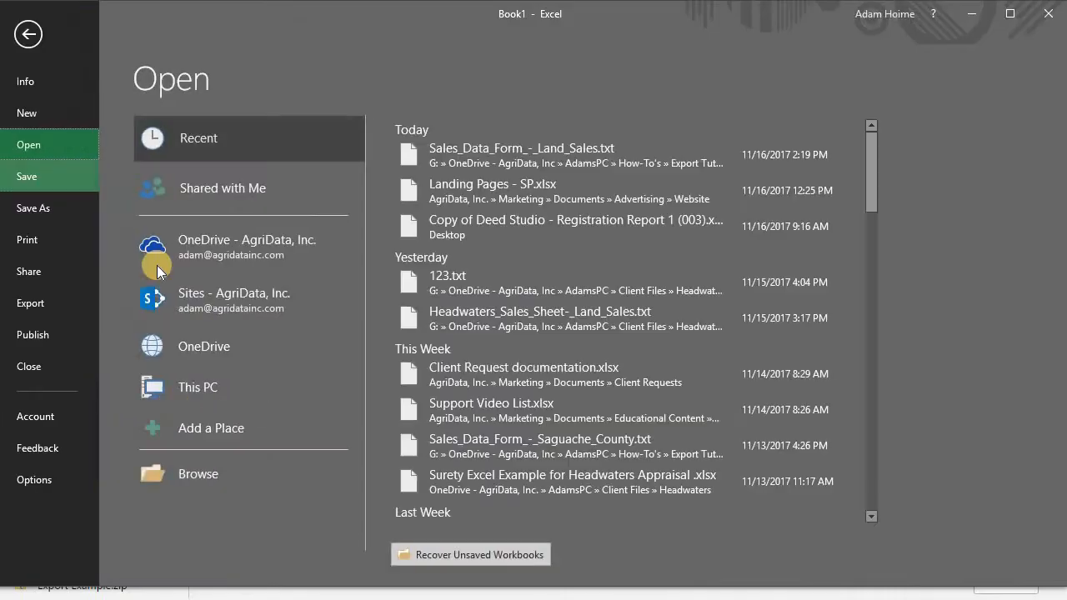
{"action": "left_click", "coordinate": [237, 472]}
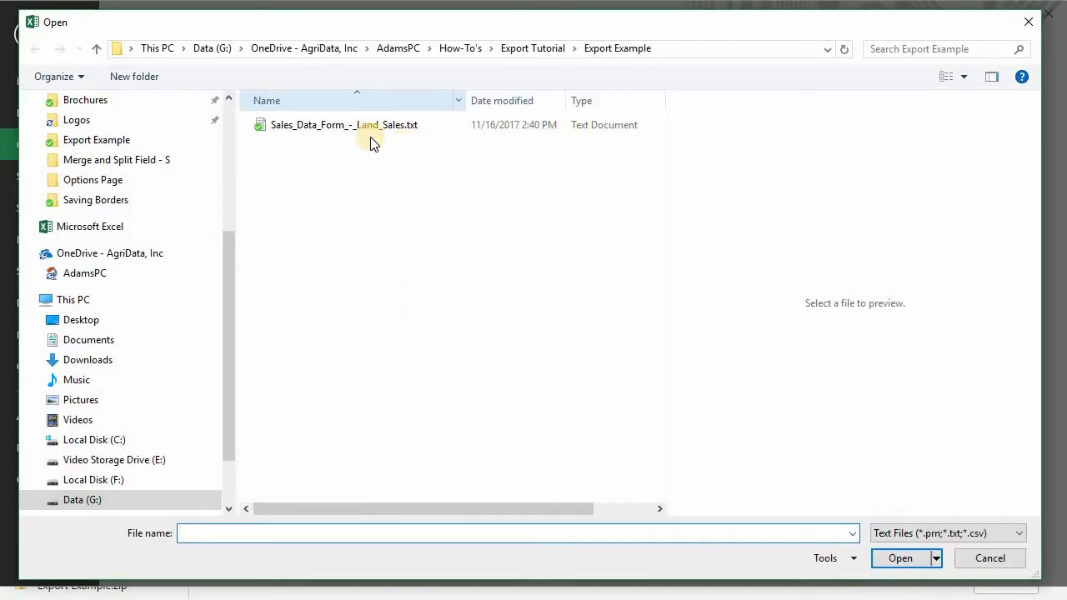
{"action": "left_click", "coordinate": [370, 127]}
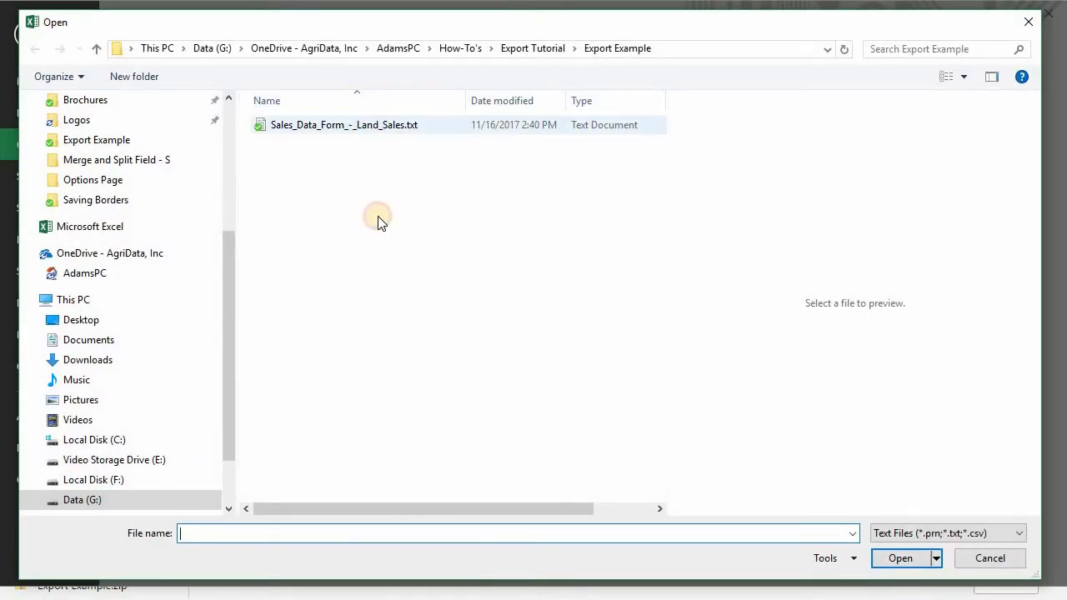
{"action": "left_click", "coordinate": [991, 535]}
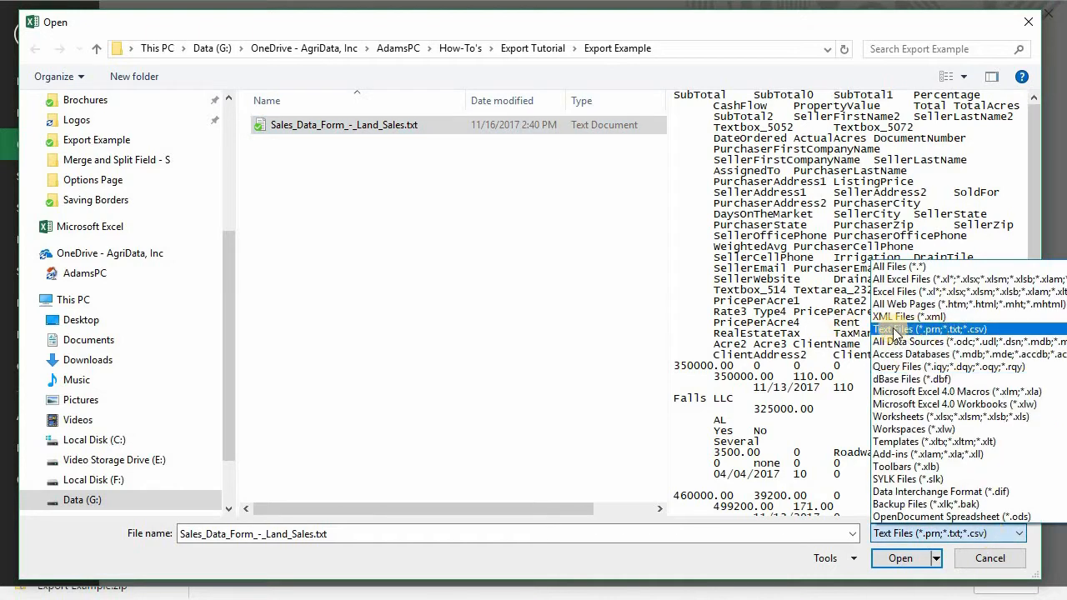
{"action": "left_click", "coordinate": [892, 271]}
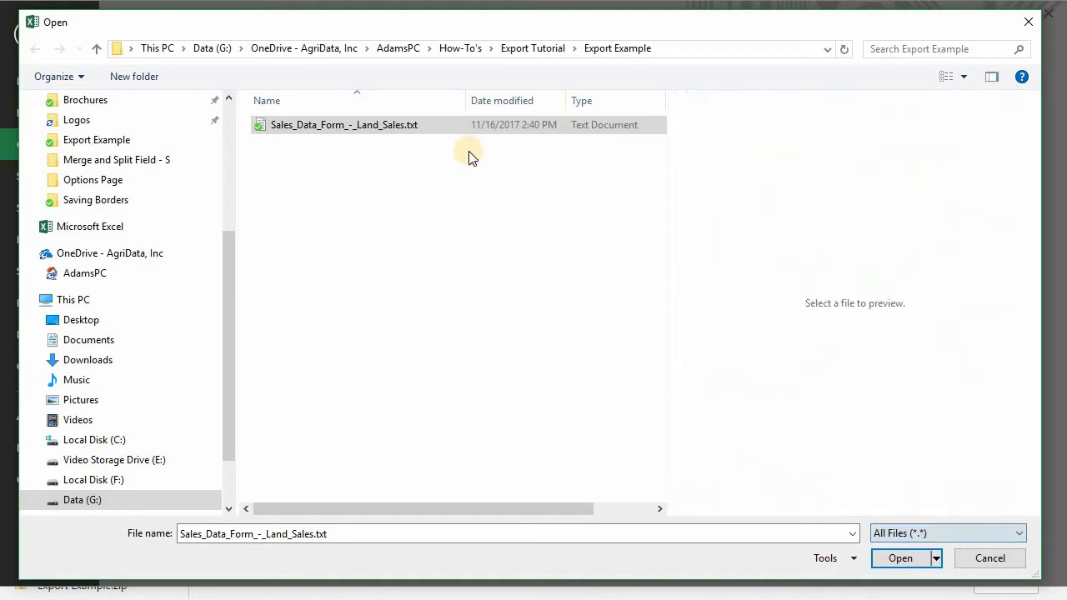
{"action": "key", "text": "Return"}
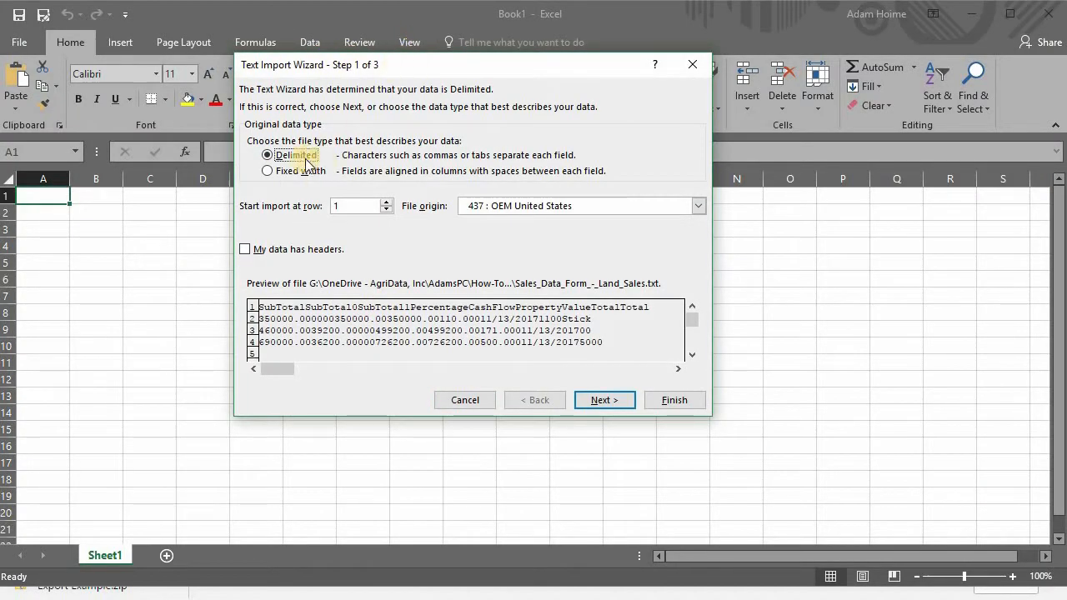
Mark the delimited import data as having headers and keep Tab as the only delimiter.
{"action": "left_click", "coordinate": [244, 250]}
{"action": "left_click", "coordinate": [595, 402]}
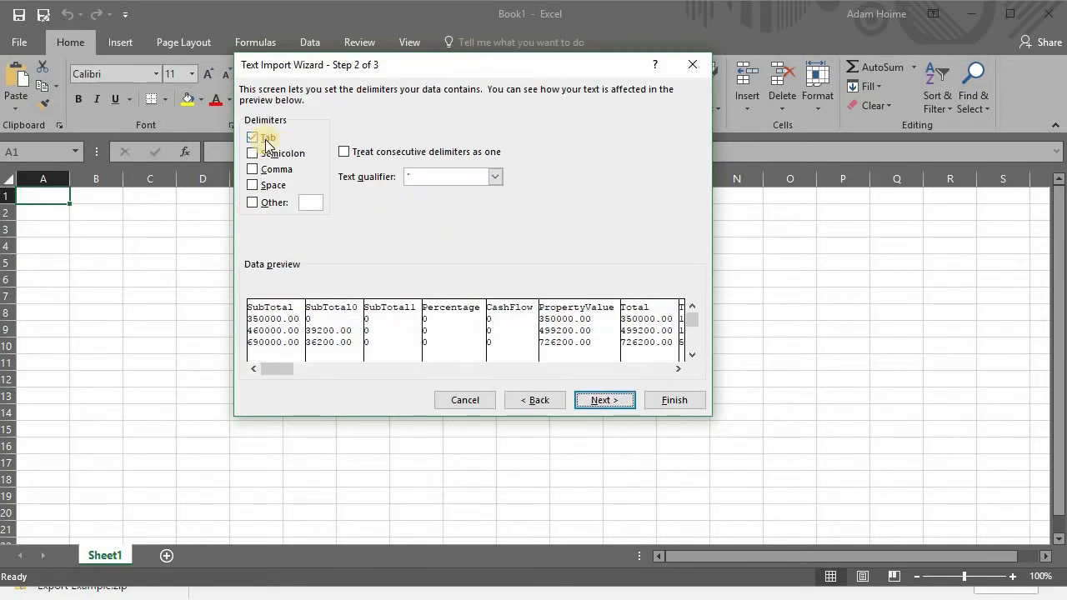
{"action": "left_click", "coordinate": [603, 401]}
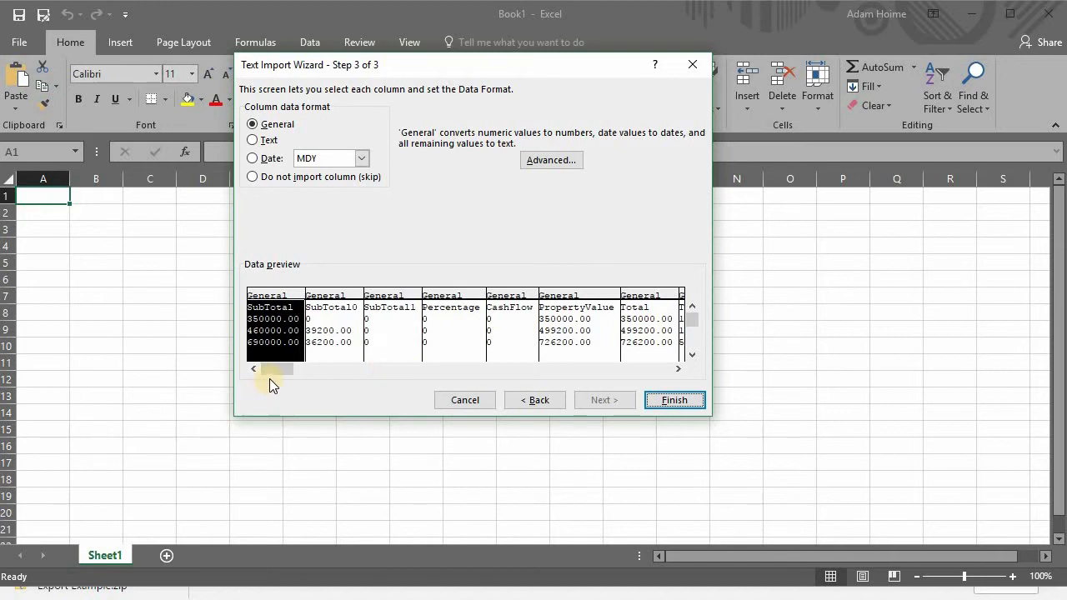
Set the DateOrdered column's data format to Date MDY and finish the text import.
{"action": "left_click_drag", "start_coordinate": [279, 372], "coordinate": [367, 373]}
{"action": "left_click", "coordinate": [606, 372]}
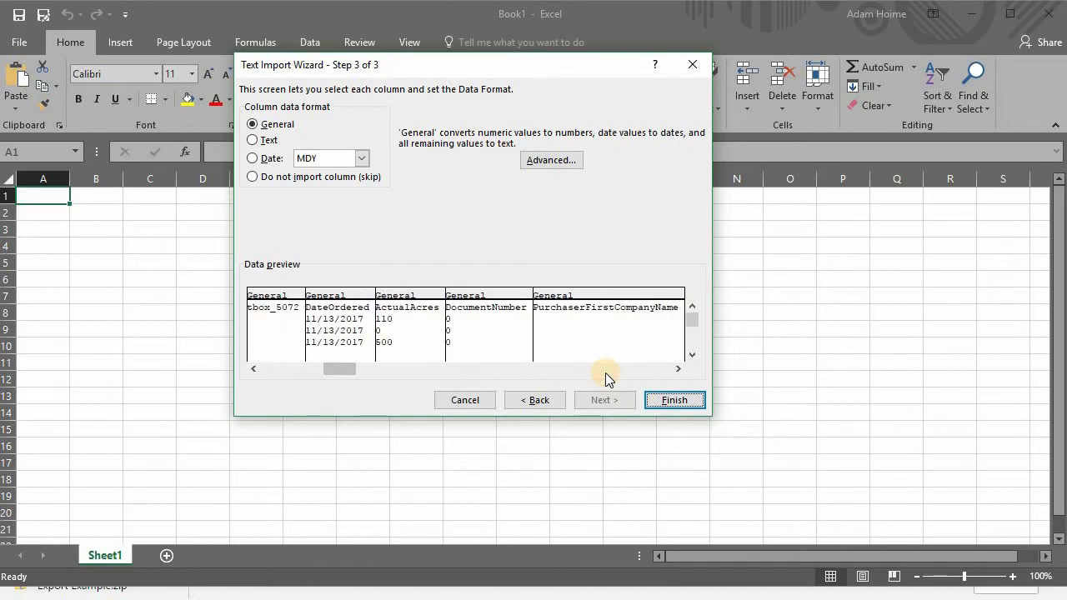
{"action": "left_click", "coordinate": [350, 315]}
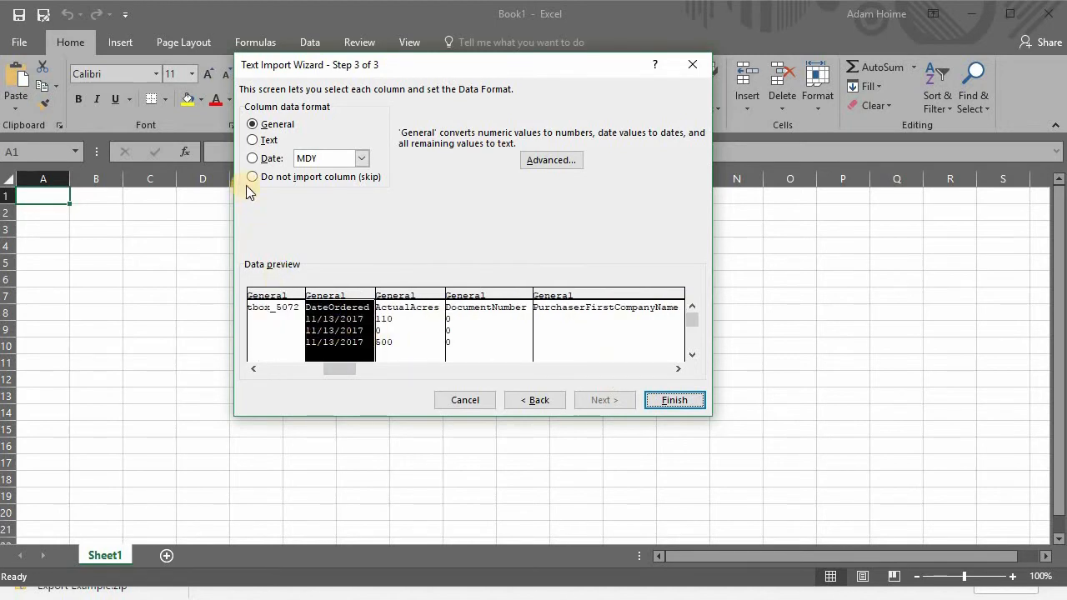
{"action": "left_click", "coordinate": [252, 158]}
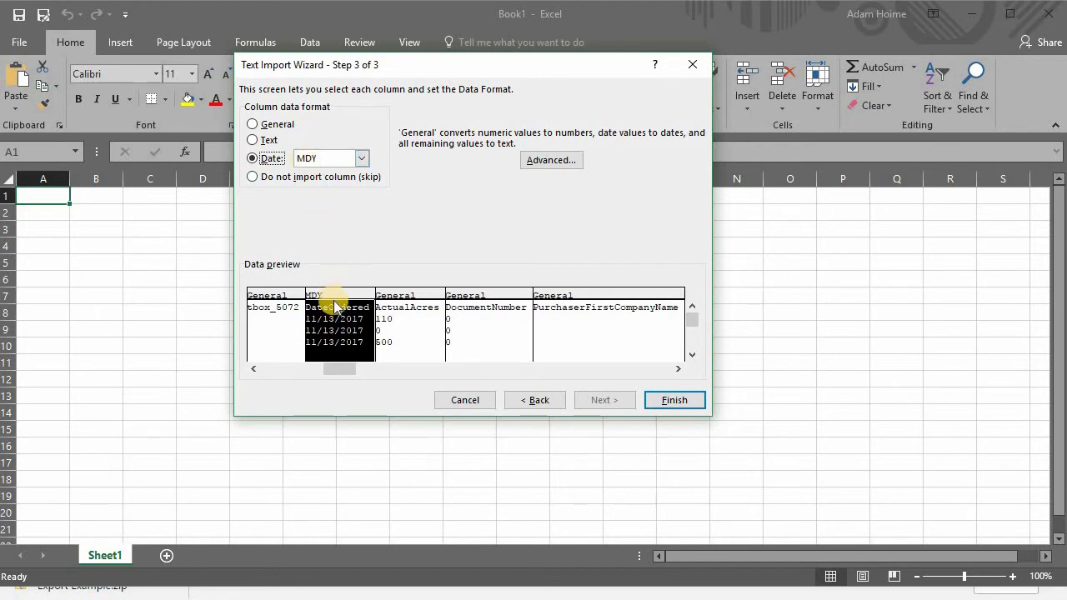
{"action": "left_click", "coordinate": [684, 404]}
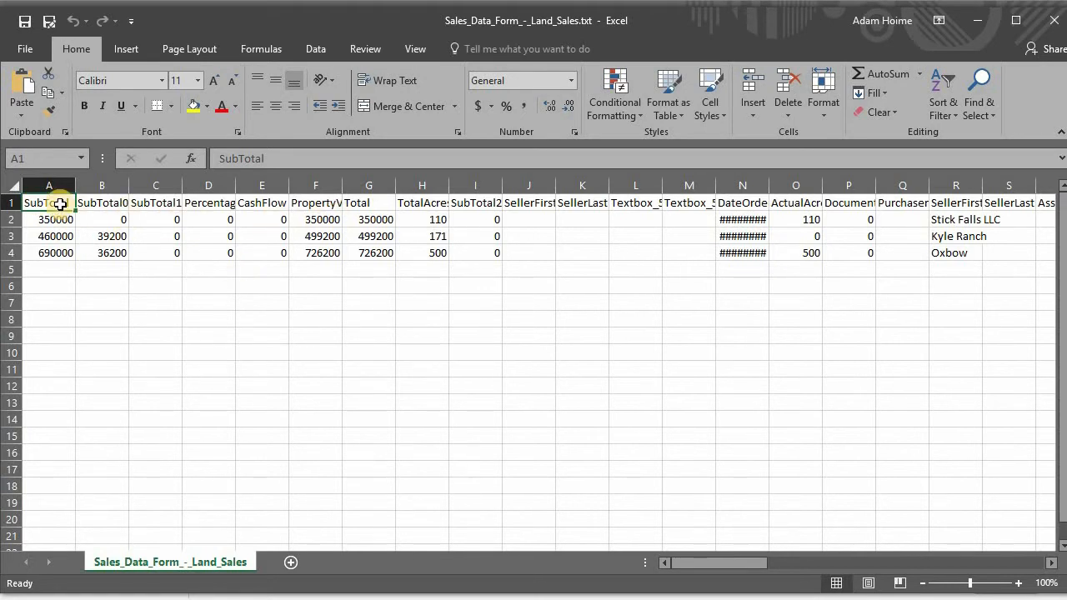
Select the imported SubTotal values in column A, clear the selection and close the workbook to return to Surety Pro.
{"action": "left_click_drag", "start_coordinate": [53, 220], "coordinate": [56, 239]}
{"action": "key", "text": "shift+Down"}
{"action": "left_click", "coordinate": [75, 308]}
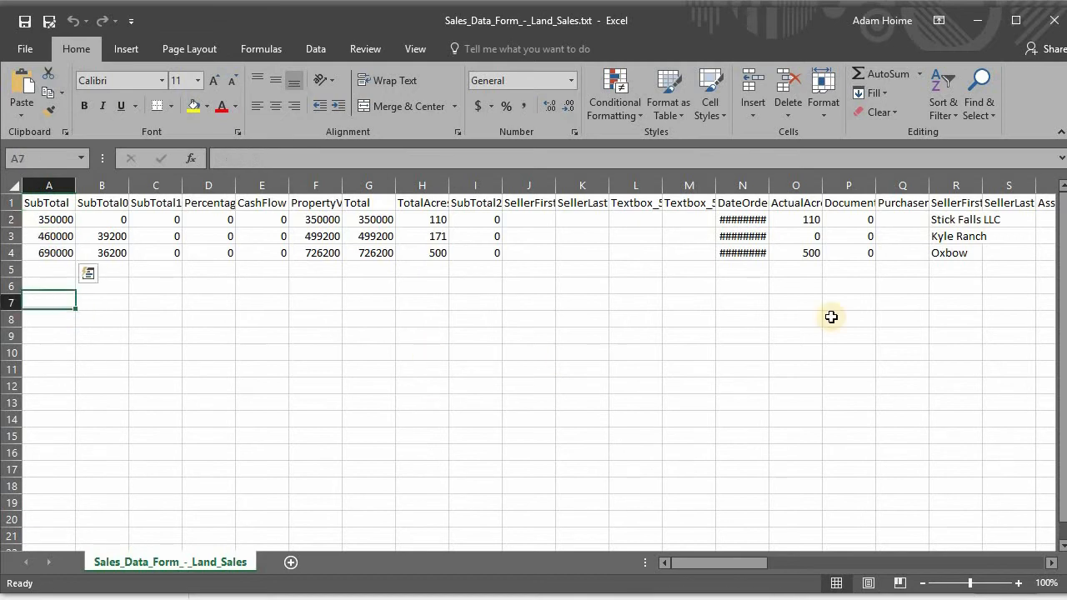
{"action": "left_click", "coordinate": [1044, 24]}
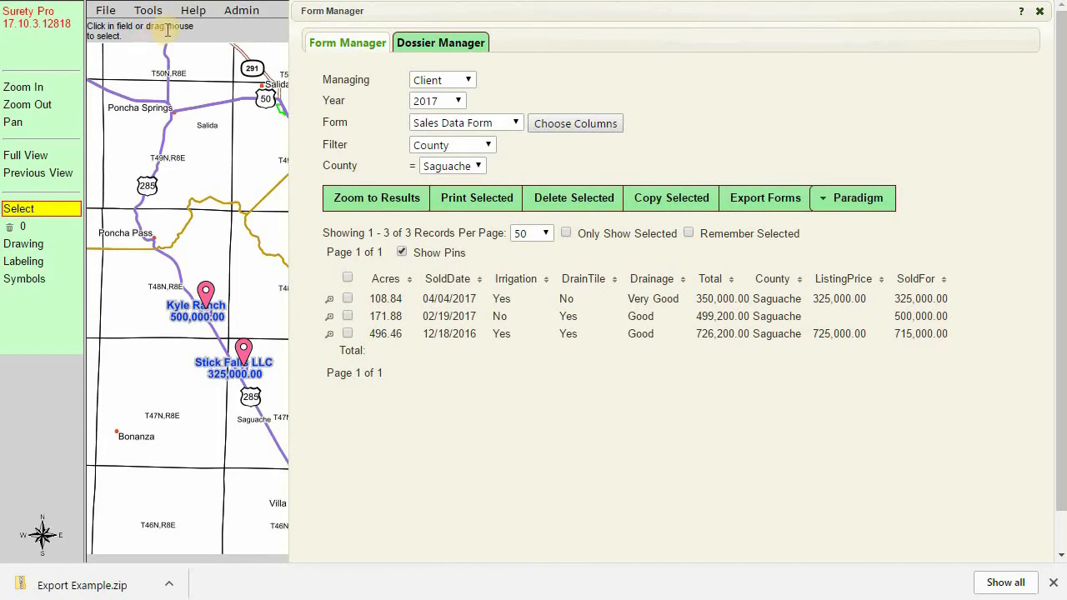
Open the Surety Pro support site and go to the Export Selected Forms section of the Form Manager page under Surety Pro Features.
{"action": "left_click", "coordinate": [194, 11]}
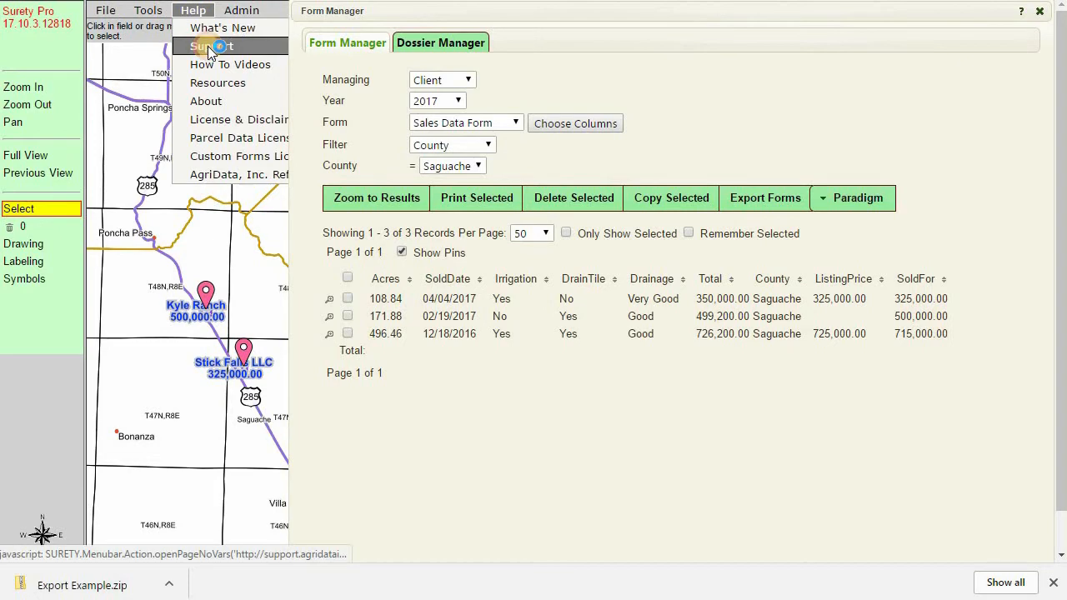
{"action": "left_click", "coordinate": [237, 48]}
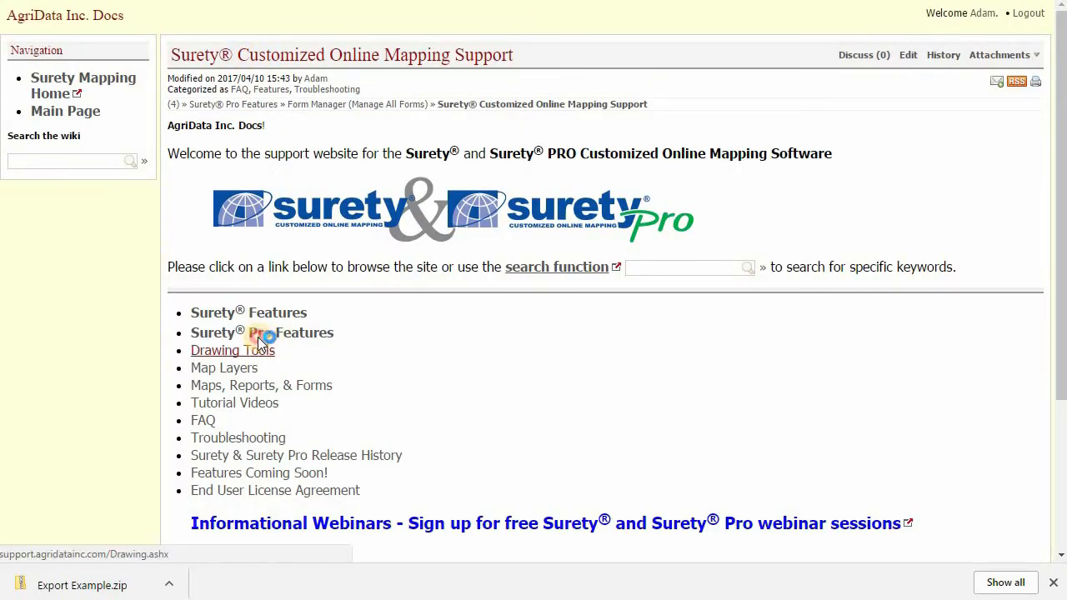
{"action": "left_click", "coordinate": [269, 336]}
{"action": "left_click_drag", "start_coordinate": [1062, 90], "coordinate": [1052, 379]}
{"action": "scroll", "coordinate": [671, 338], "scroll_direction": "down", "scroll_amount": 1}
{"action": "left_click", "coordinate": [276, 240]}
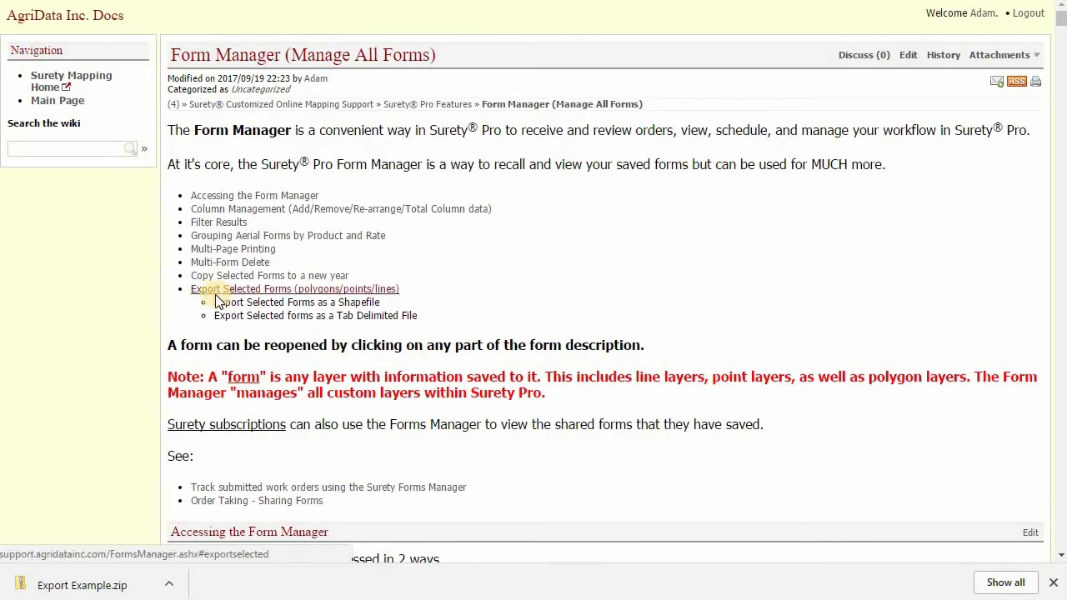
{"action": "left_click", "coordinate": [207, 290]}
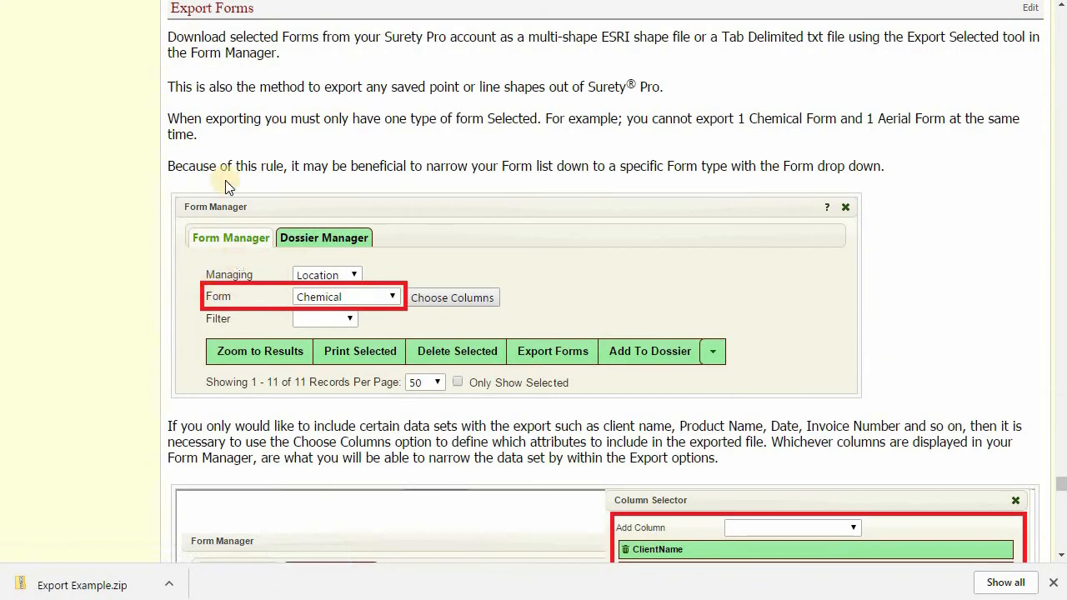